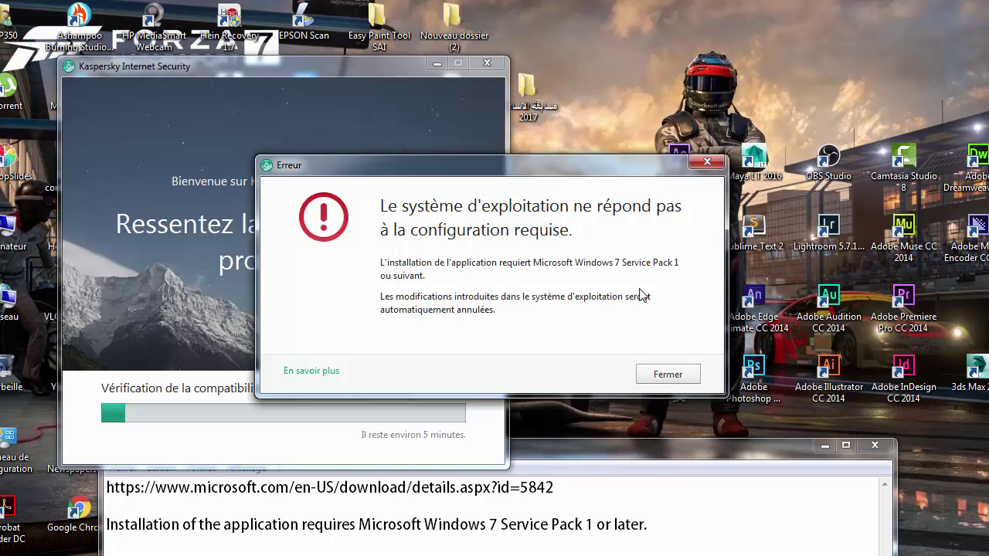
Close the Erreur pop-up to reveal the Windows 7 Service Pack 1 requirement page.
left_click(666, 377)
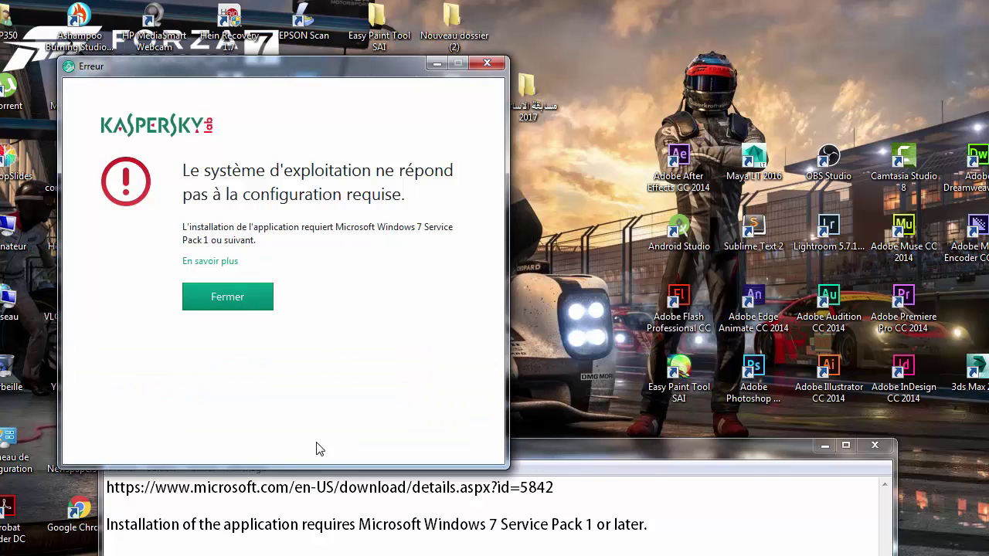
Copy the KB976932 download URL from Notepad and load that Microsoft page in Chrome.
left_click(311, 489, "shift")
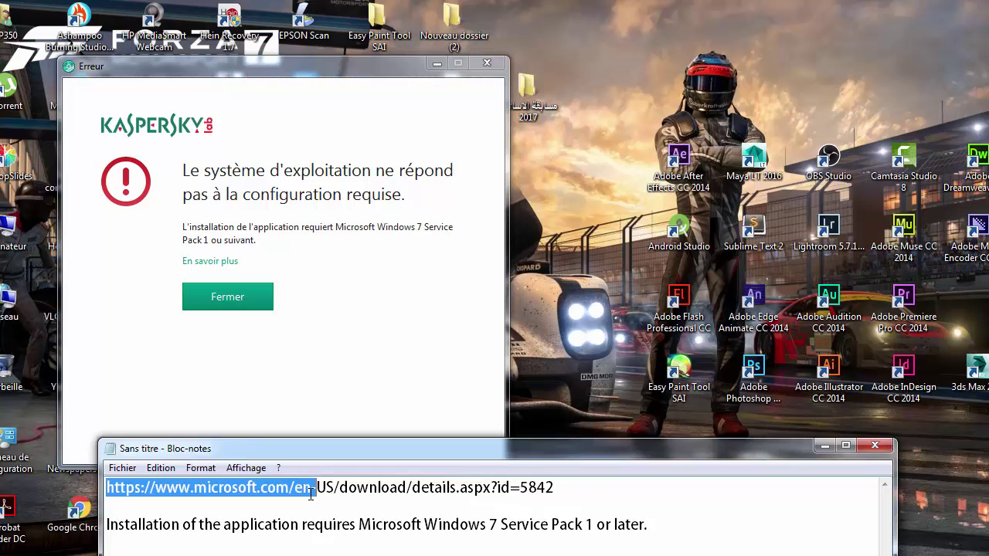
left_click_drag(568, 487, 85, 456)
key("ctrl+c")
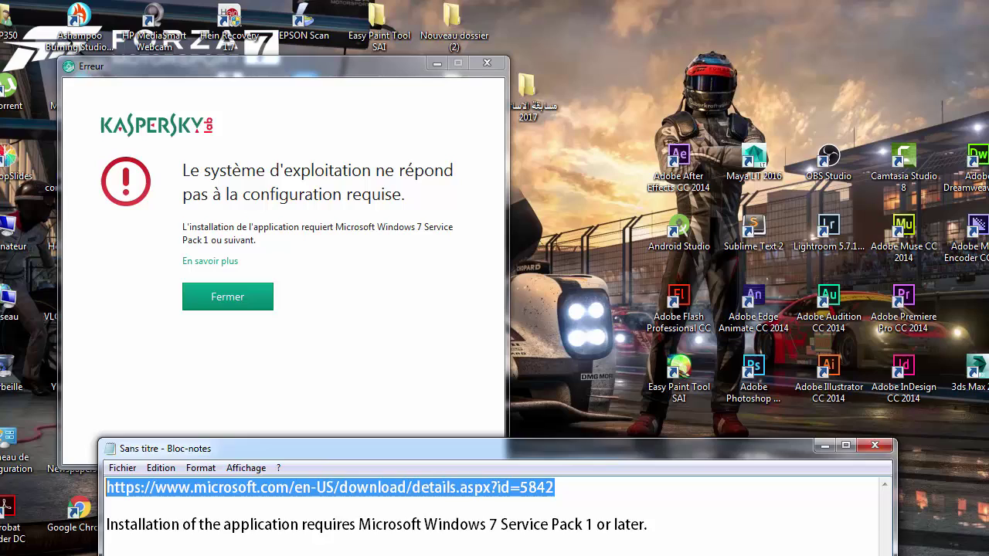
double_click(78, 510)
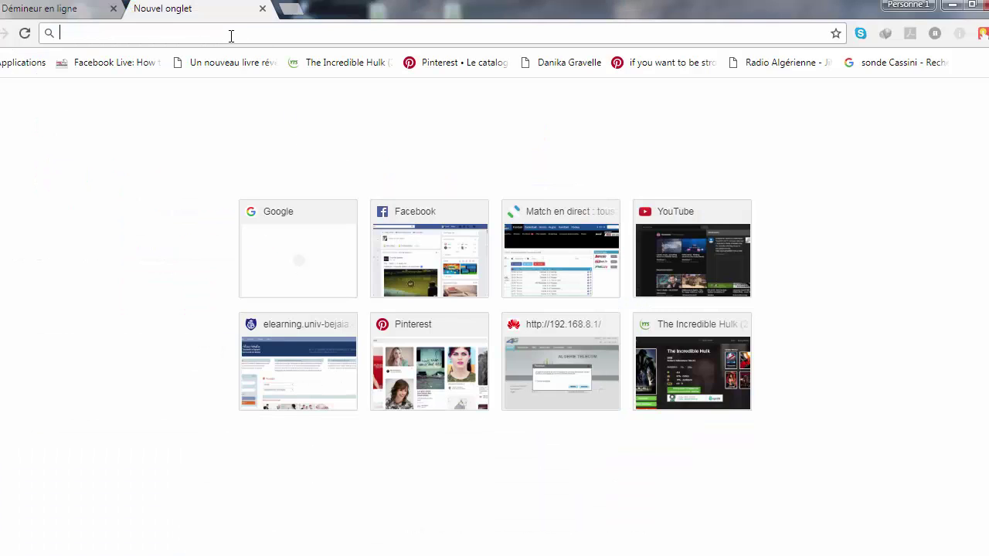
key("ctrl+v")
key("Return")
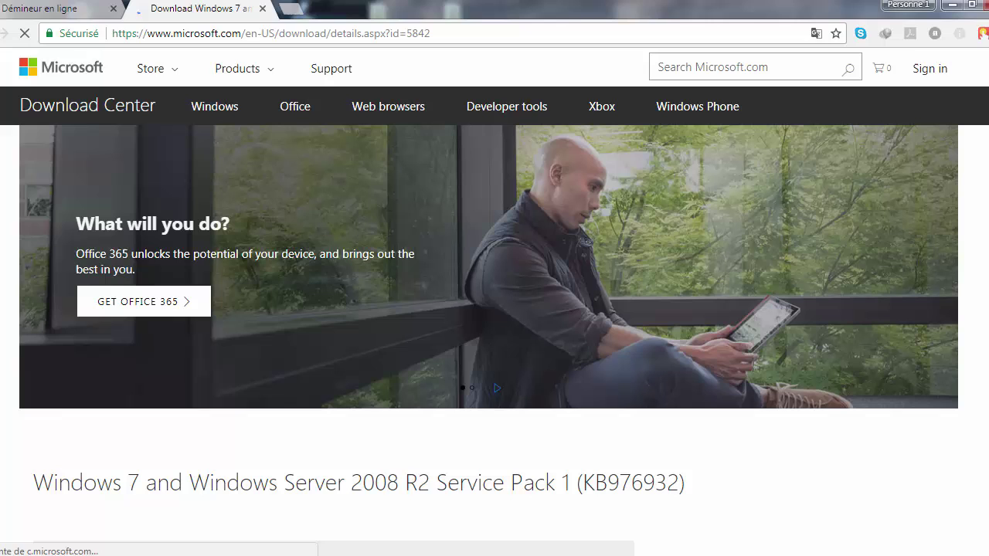
scroll(541, 332, "down", 3)
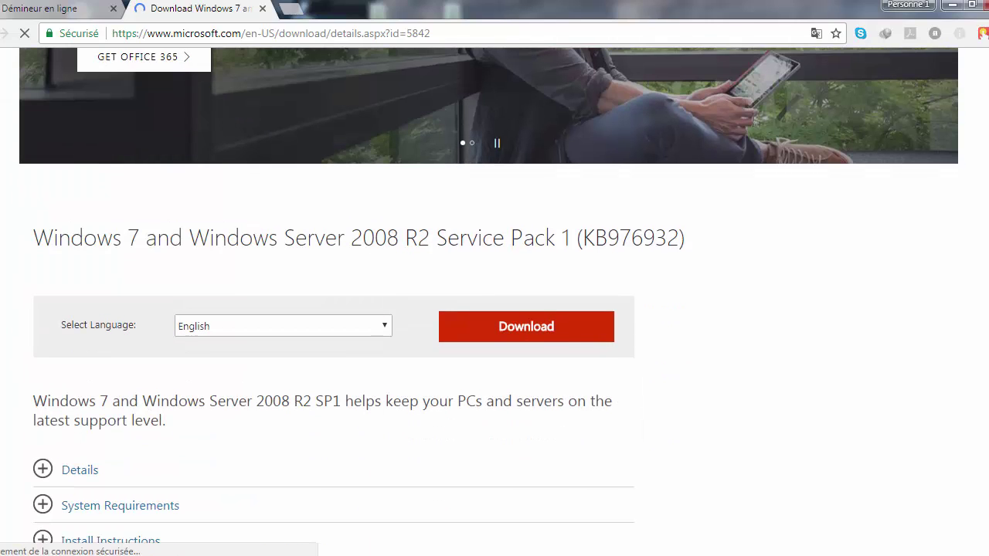
Select only windows6.1-KB976932-X64.exe (903.2 MB) from the file list, leaving X86 unticked, and continue.
left_click(536, 330)
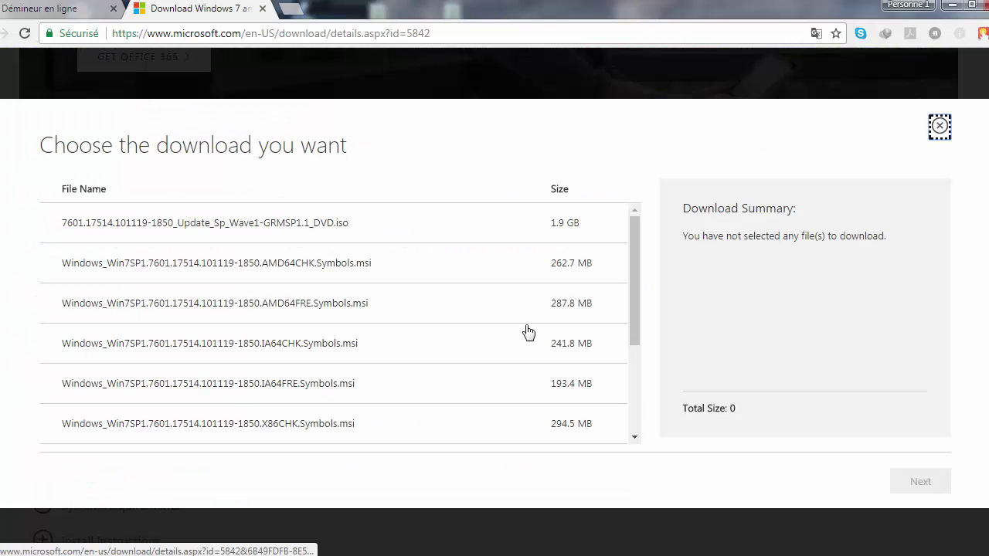
left_click_drag(636, 254, 631, 394)
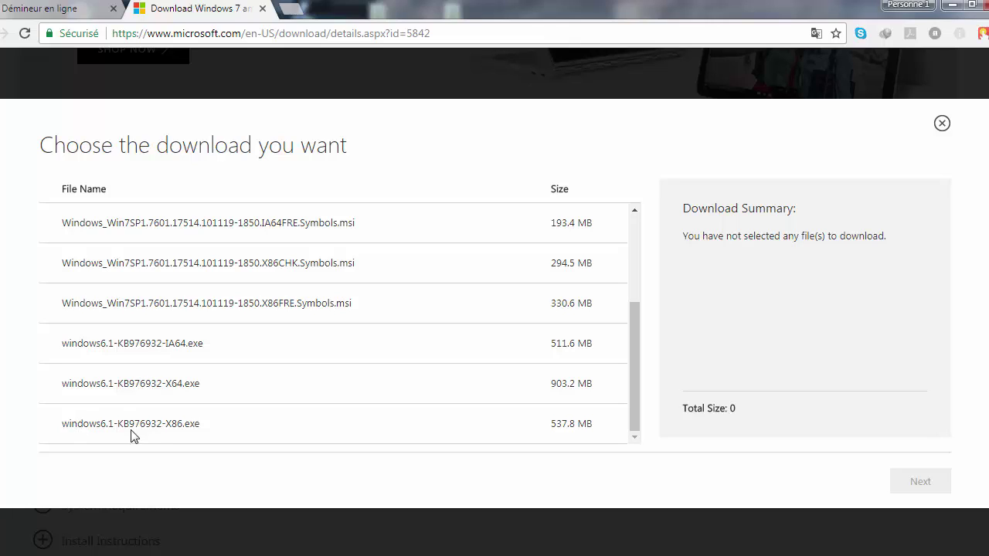
left_click(46, 425)
left_click(51, 385)
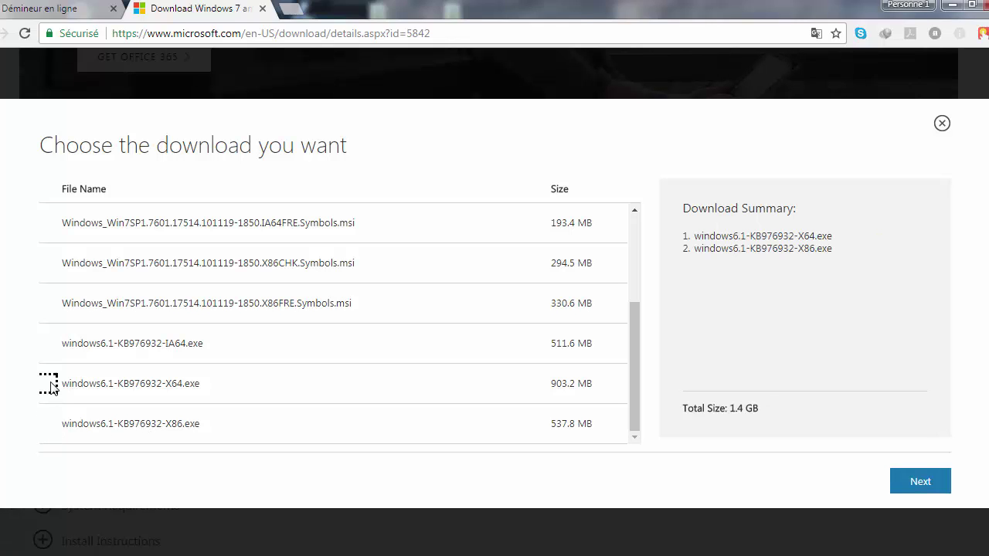
left_click(47, 425)
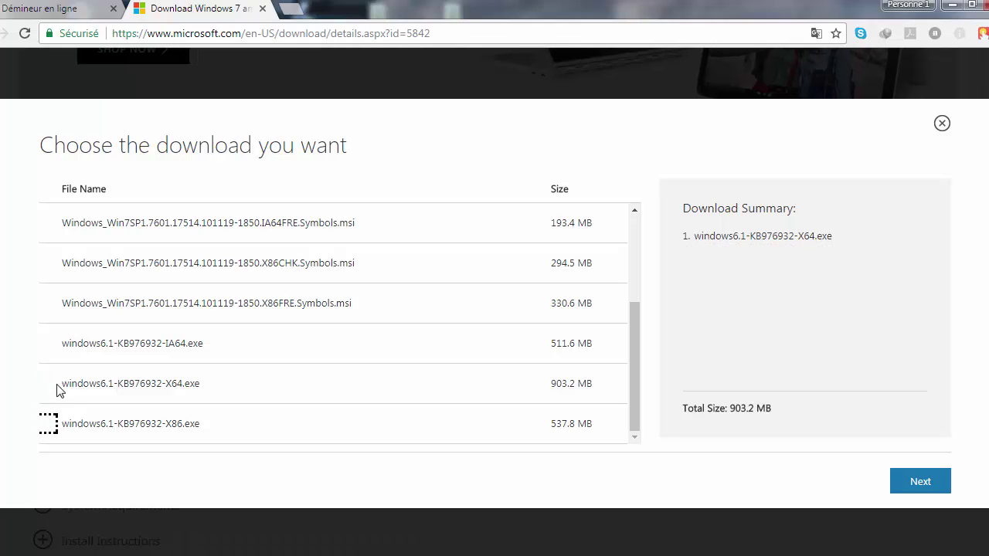
left_click(48, 384)
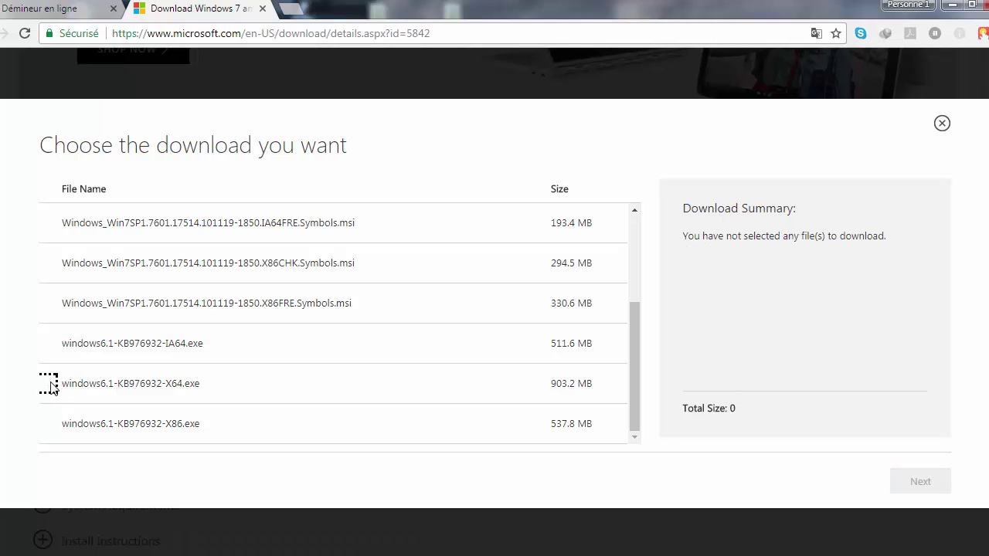
left_click(48, 384)
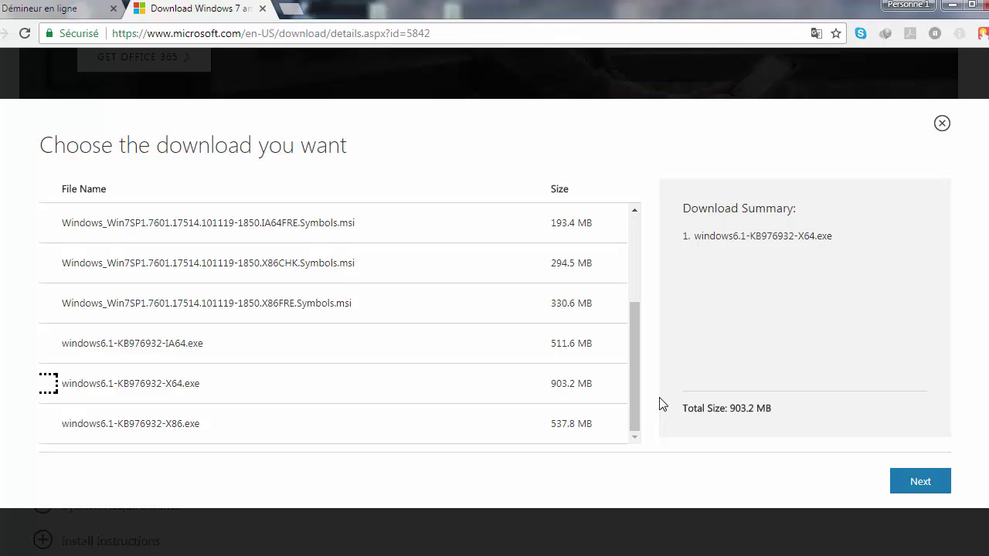
left_click(917, 482)
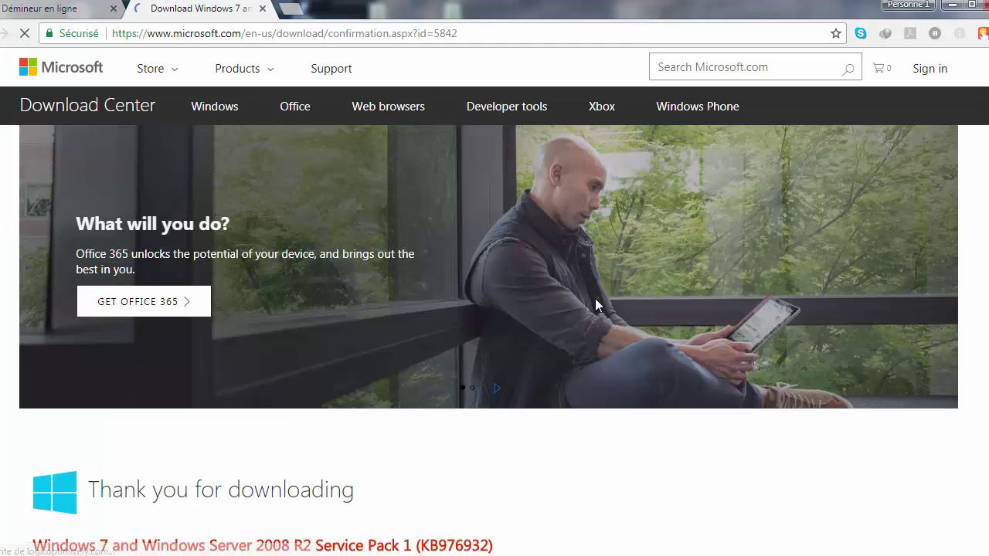
Download windows6.1-KB976932-X64.exe (903,19 Mo) through Internet Download Manager until complete.
scroll(775, 350, "down", 4)
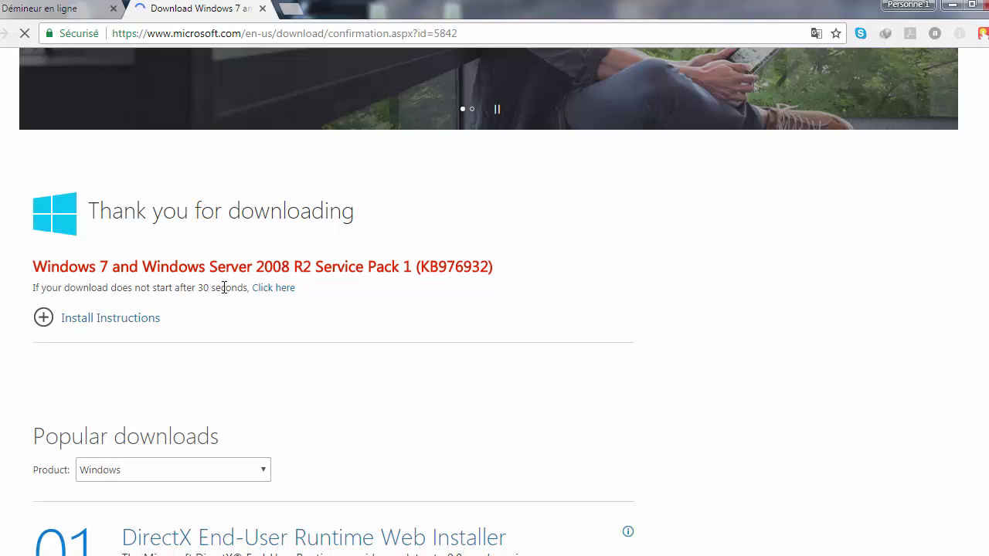
left_click(275, 289)
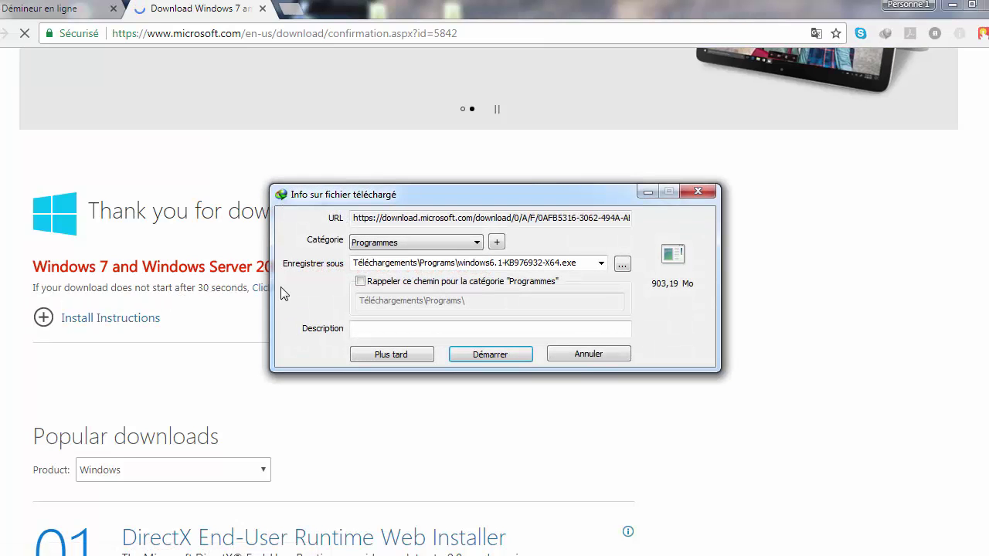
left_click_drag(514, 199, 628, 179)
left_click(613, 333)
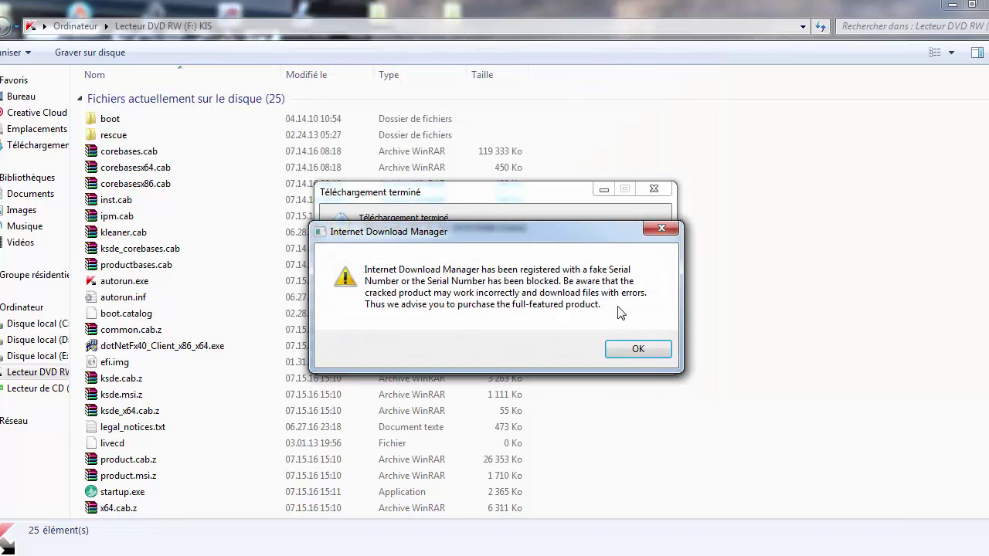
Dismiss the IDM serial warning and open the downloaded Service Pack 1 installer.
left_click(645, 348)
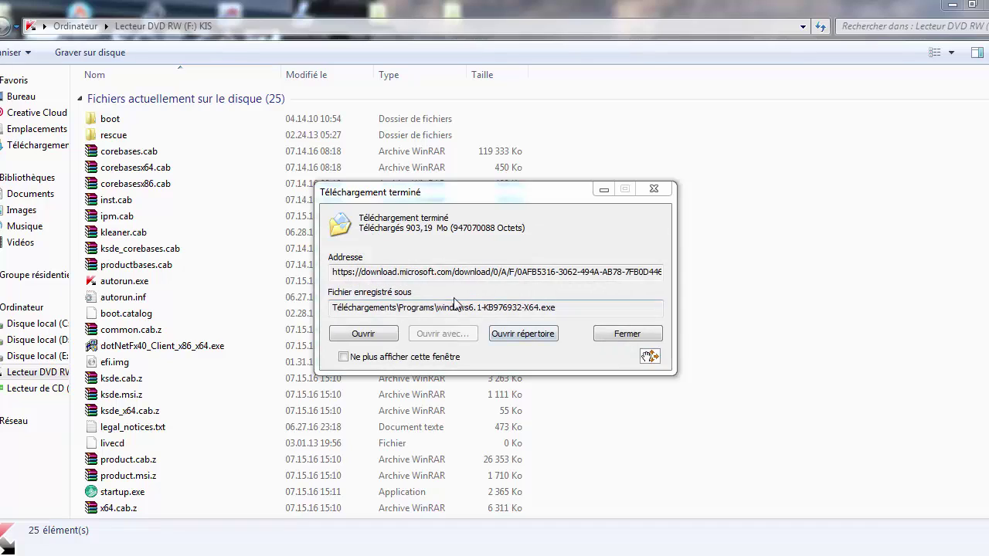
left_click(386, 337)
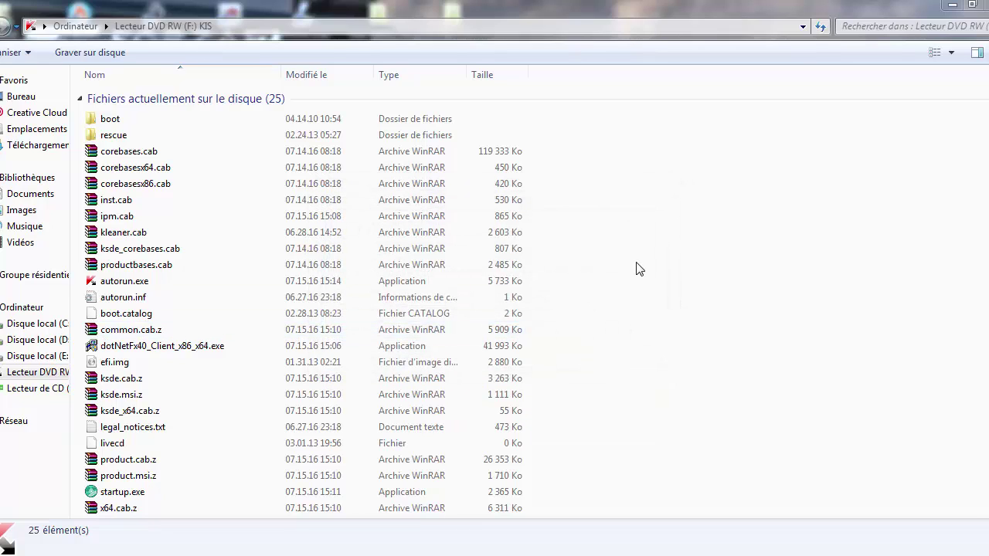
Run the Service Pack 1 setup with automatic restart until it reports installation complete.
key("s")
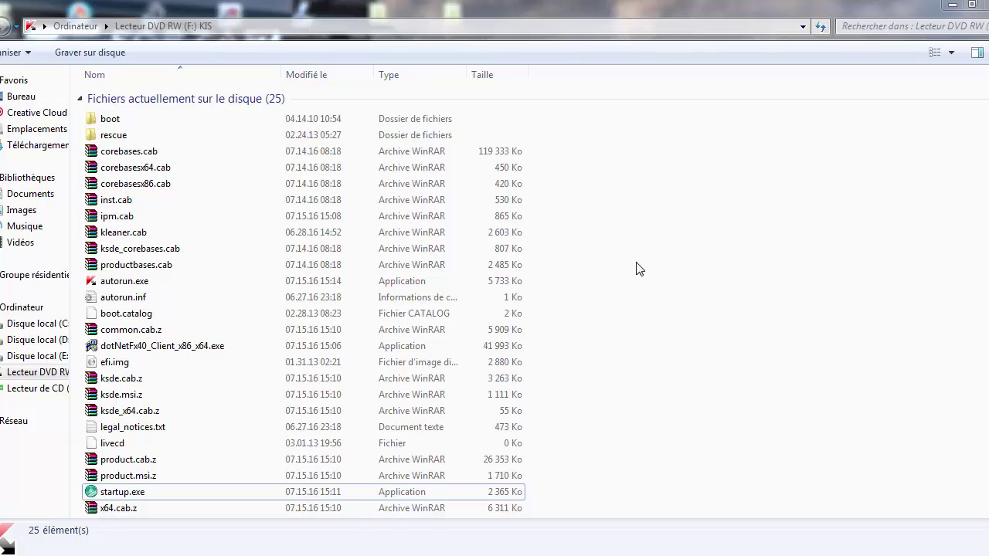
key("Return")
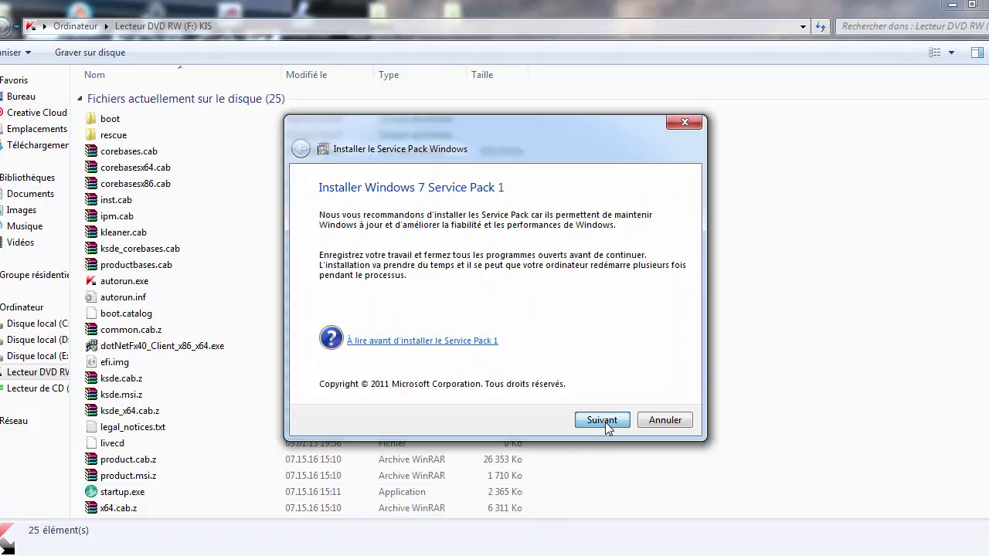
left_click(601, 420)
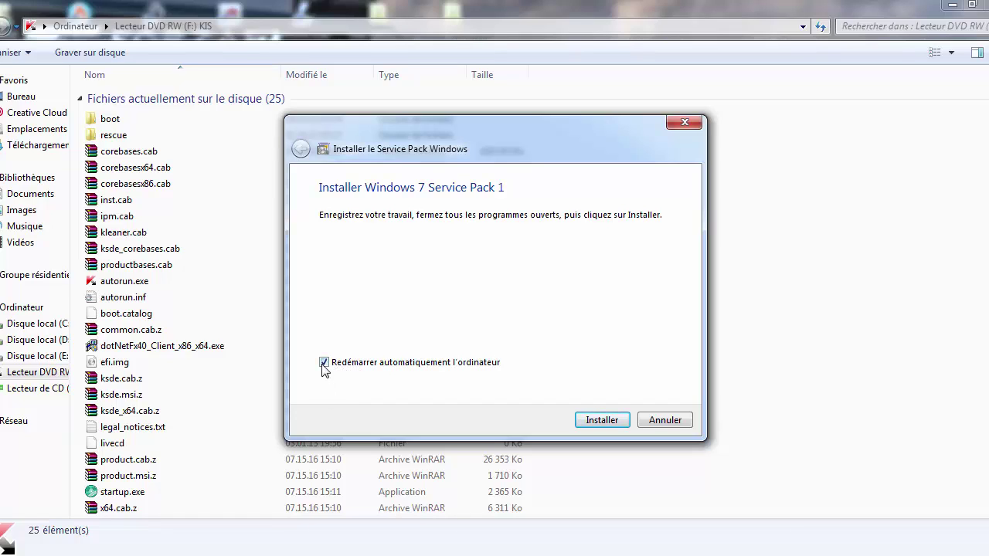
left_click(597, 422)
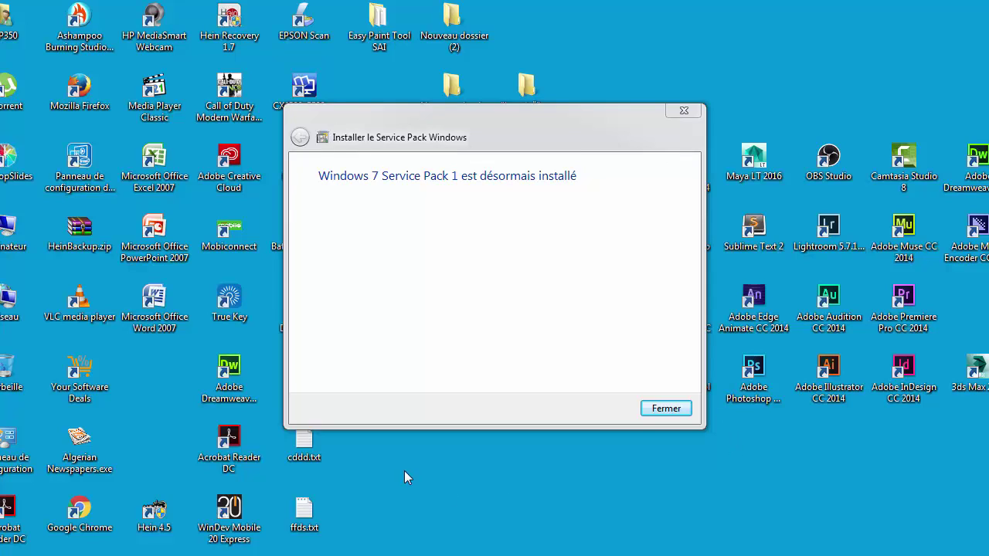
Close the Service Pack setup and run startup.exe from the KIS disc in drive F:.
left_click(653, 412)
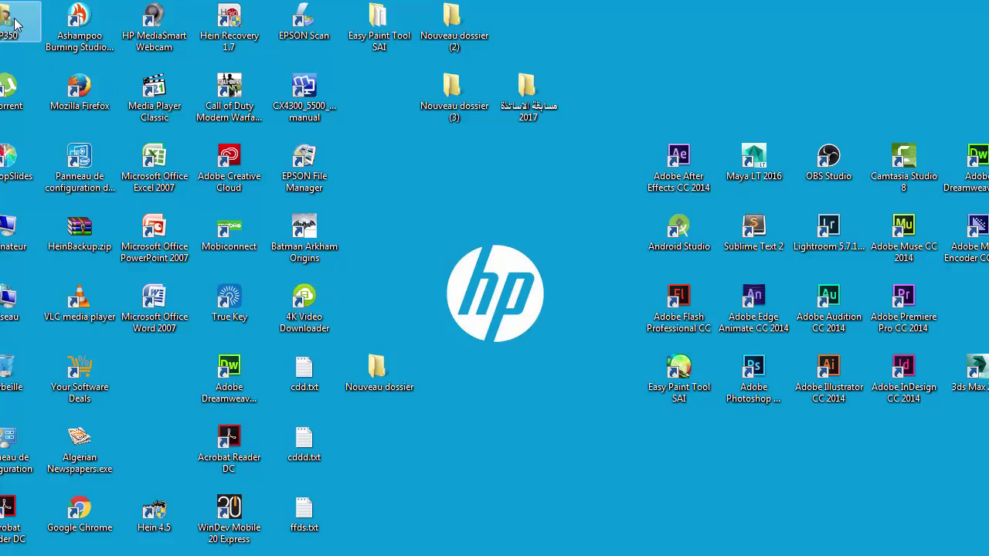
double_click(8, 226)
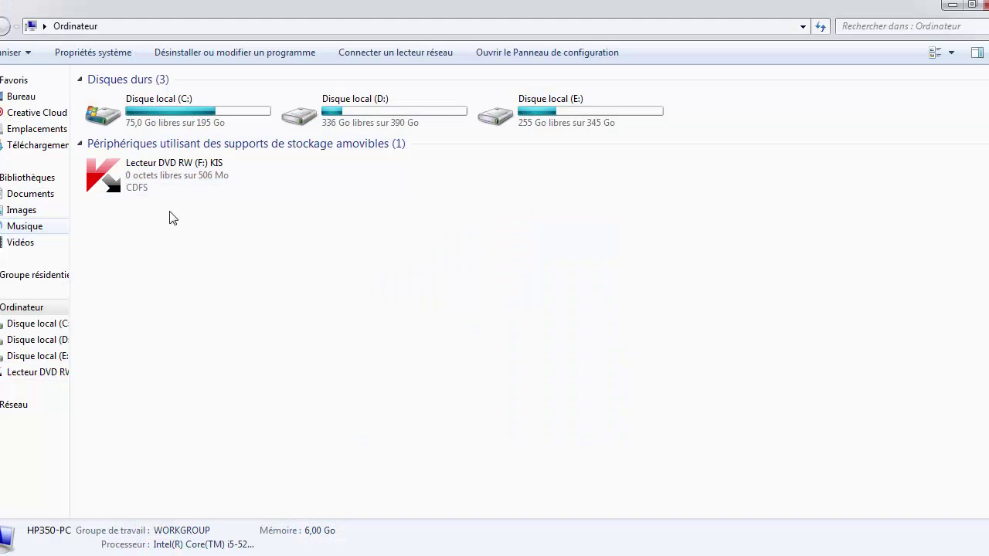
left_click(158, 179)
double_click(159, 179)
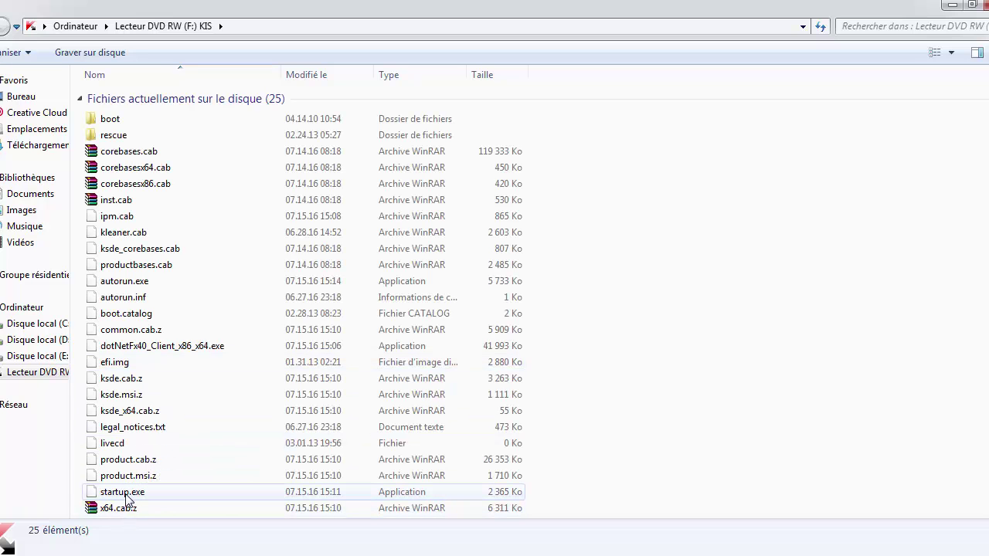
double_click(126, 496)
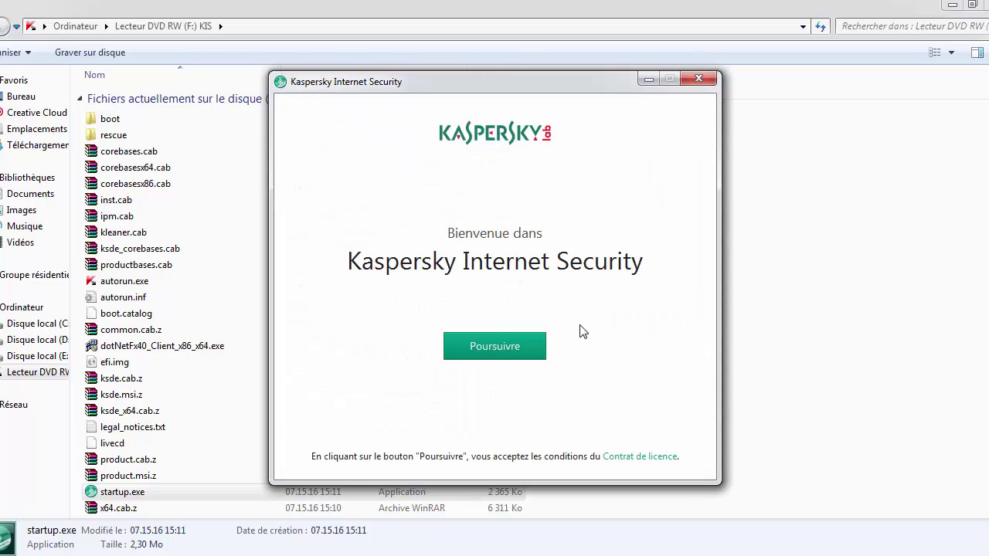
Accept the licence, install Kaspersky Internet Security, and finish once it reports success.
left_click(494, 346)
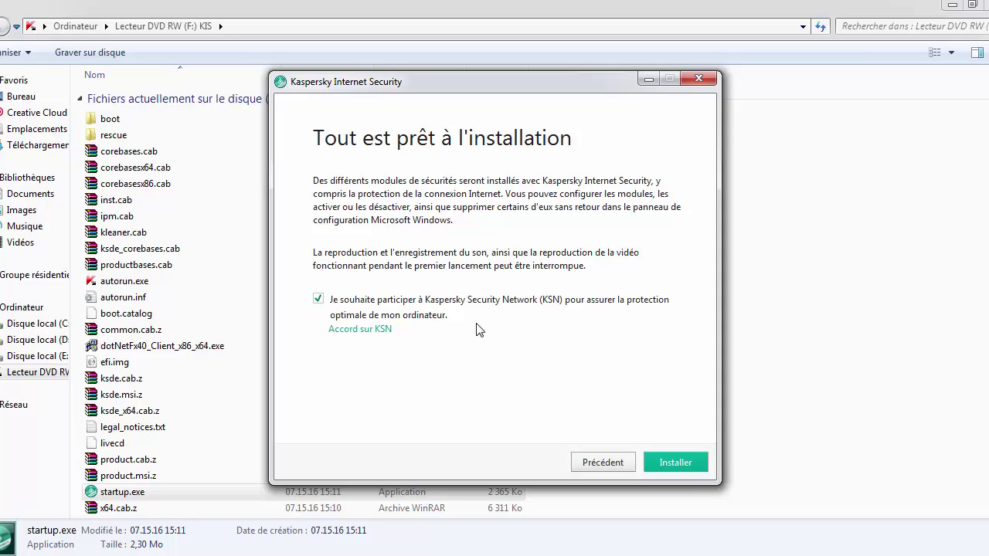
left_click(677, 462)
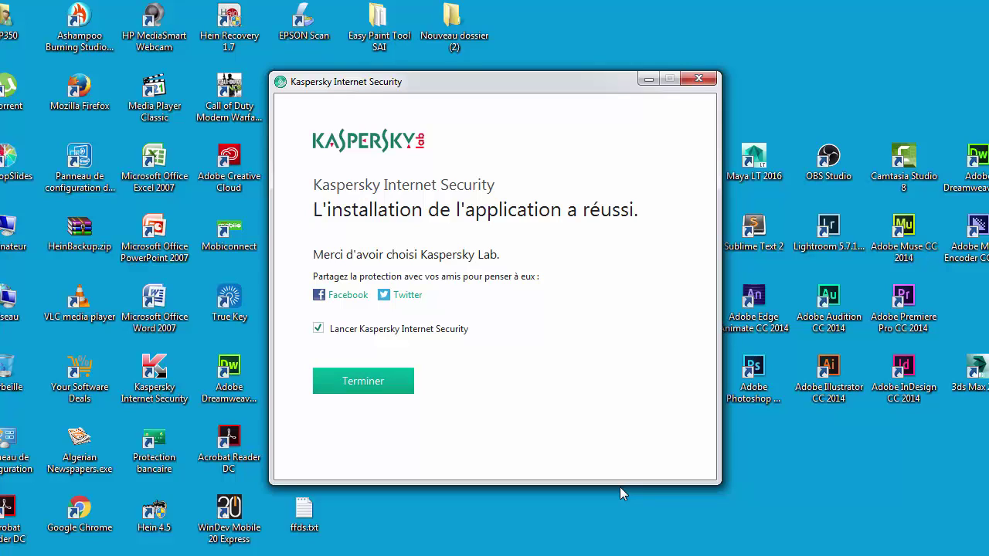
key("Return")
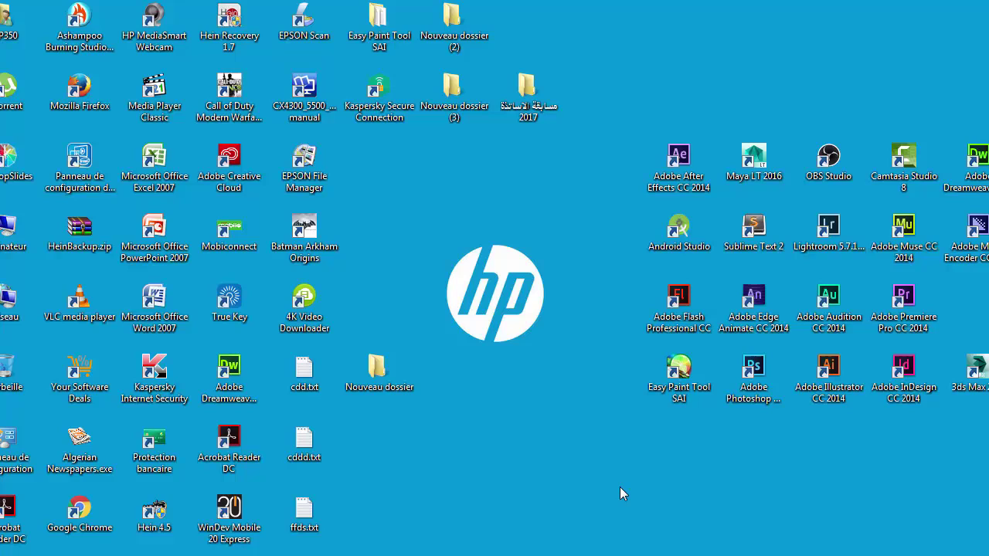